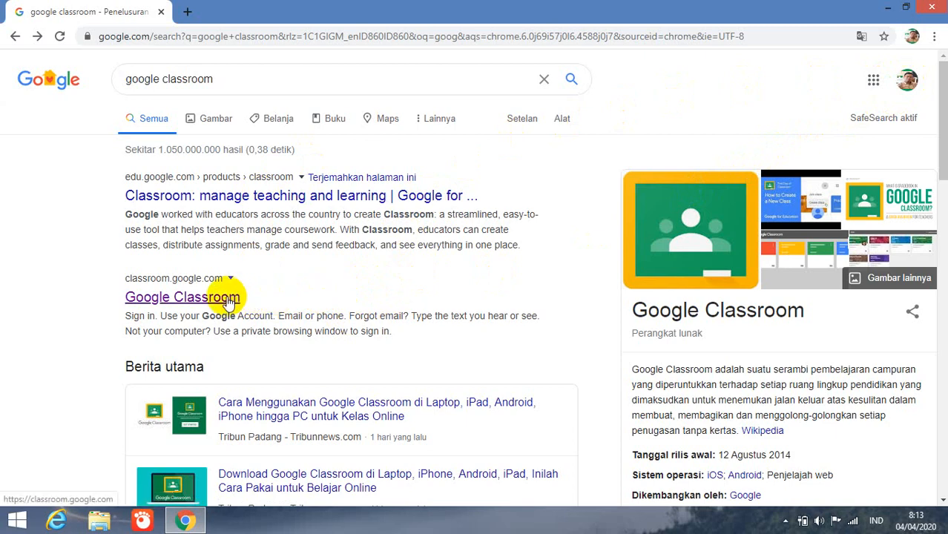
- Refine the Google Classroom search and open the classroom.google.com result
{"action": "left_click", "coordinate": [229, 79]}
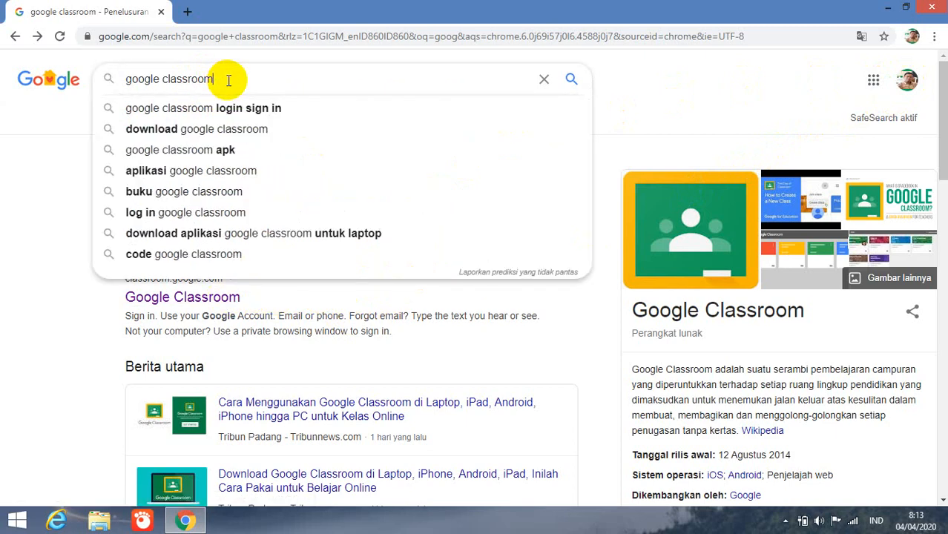
{"action": "left_click", "coordinate": [227, 80]}
{"action": "left_click", "coordinate": [297, 365]}
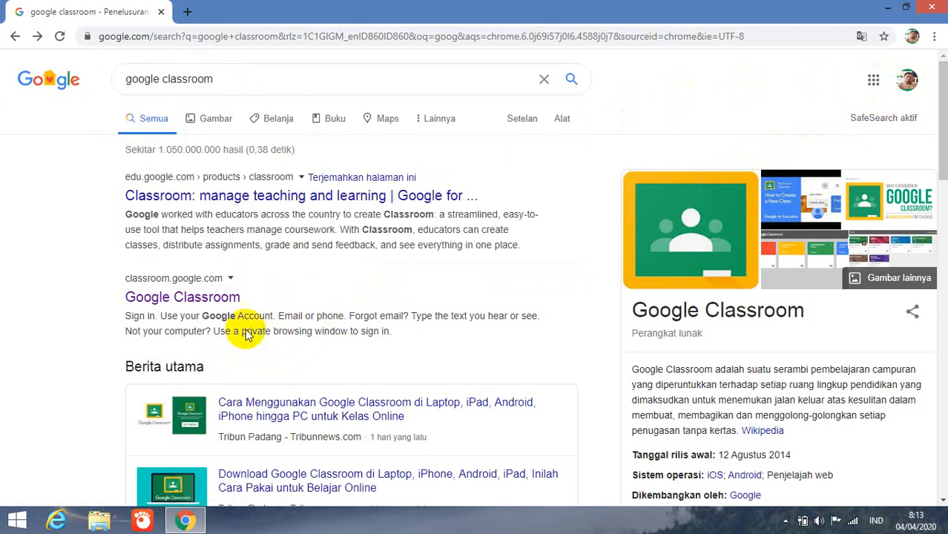
{"action": "left_click", "coordinate": [217, 307]}
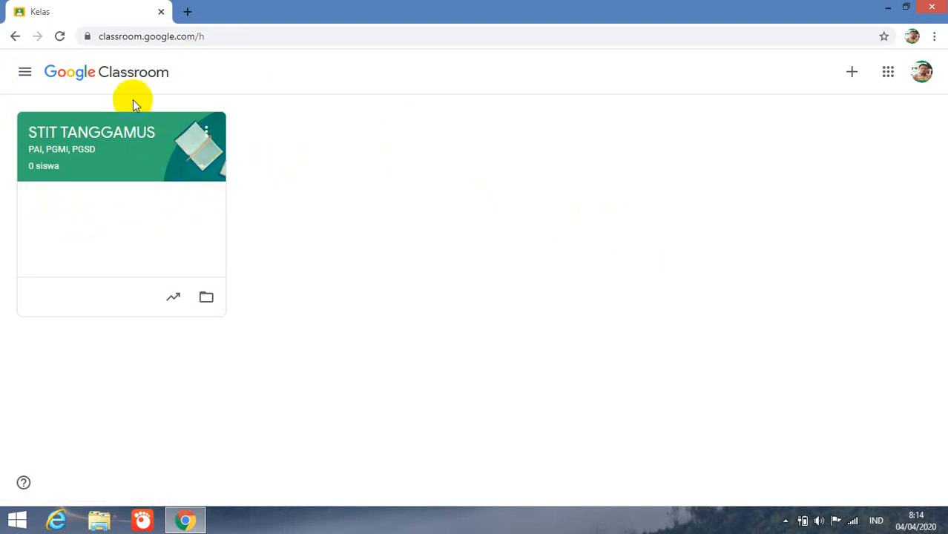
{"action": "left_click", "coordinate": [853, 74]}
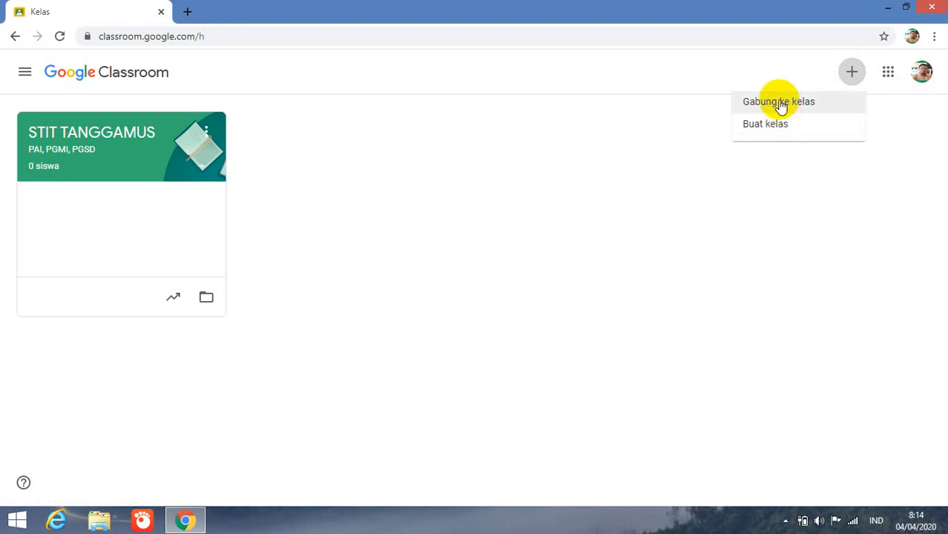
{"action": "left_click", "coordinate": [779, 102]}
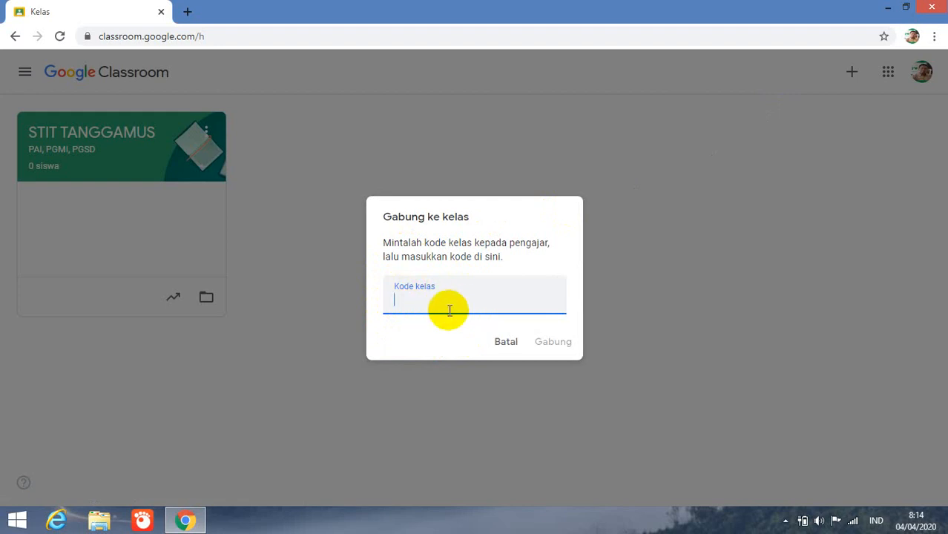
{"action": "type", "text": "ggg"}
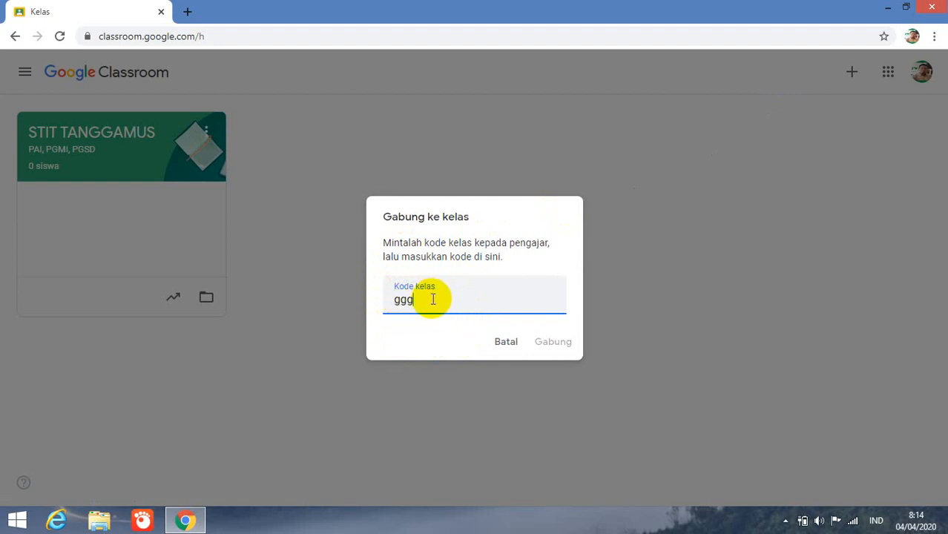
{"action": "key", "text": "BackSpace"}
{"action": "key", "text": "BackSpace"}
{"action": "key", "text": "BackSpace"}
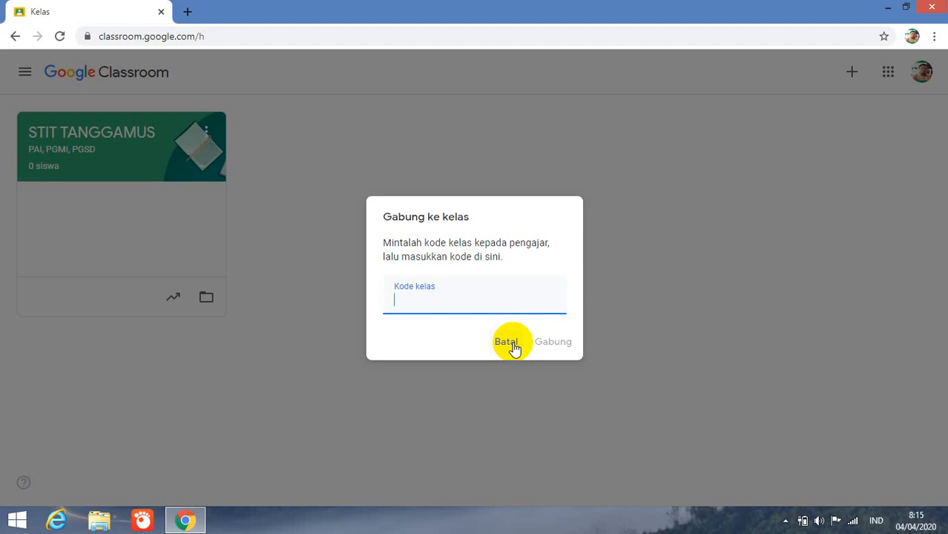
{"action": "left_click", "coordinate": [508, 343]}
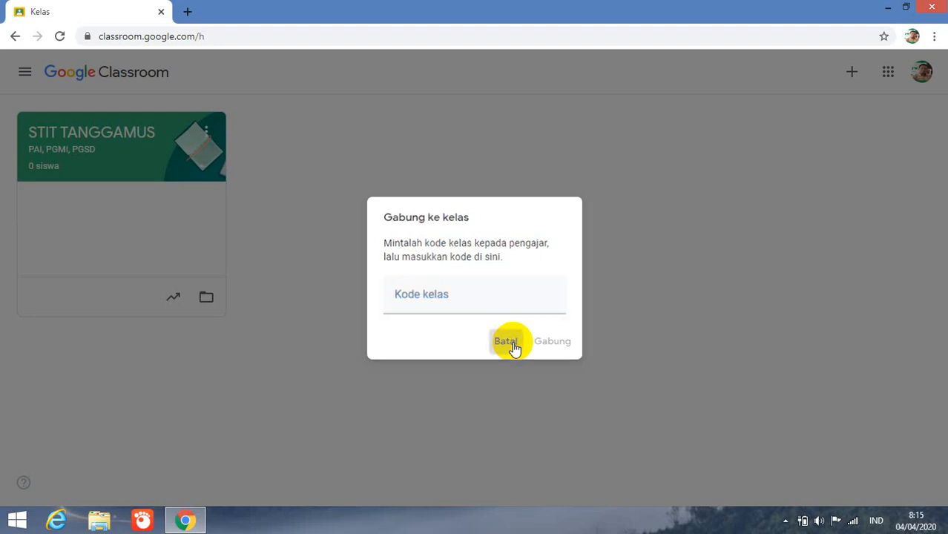
- From the side menu, open the STIT TANGGAMUS class listed under Mengajar
{"action": "left_click", "coordinate": [26, 75]}
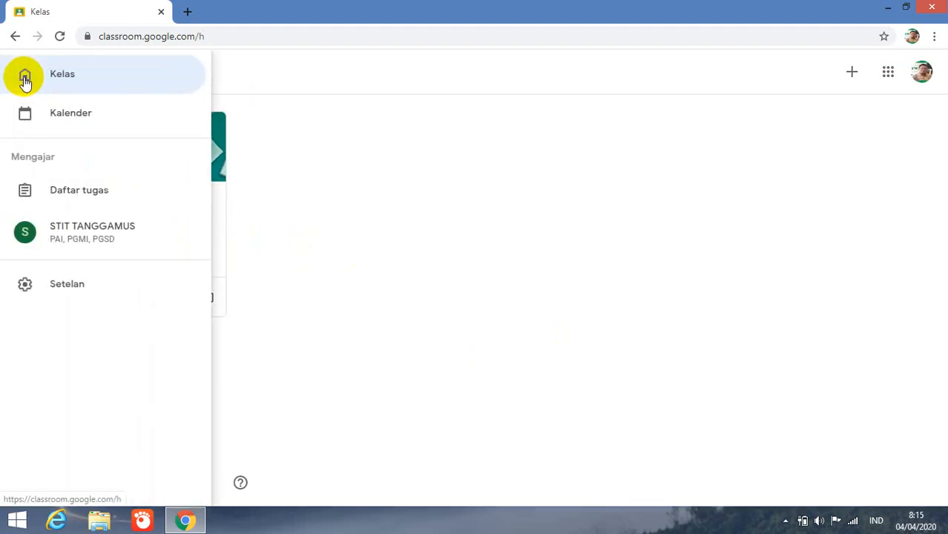
{"action": "left_click", "coordinate": [80, 237]}
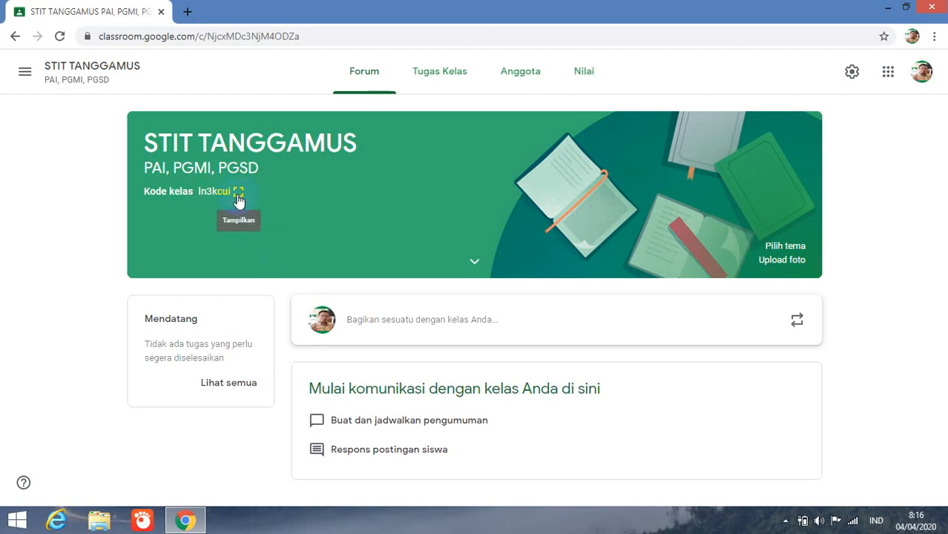
- Zoom the class page to 200% and show the class code in the large display
{"action": "key", "text": "ctrl+equal"}
{"action": "key", "text": "ctrl+equal"}
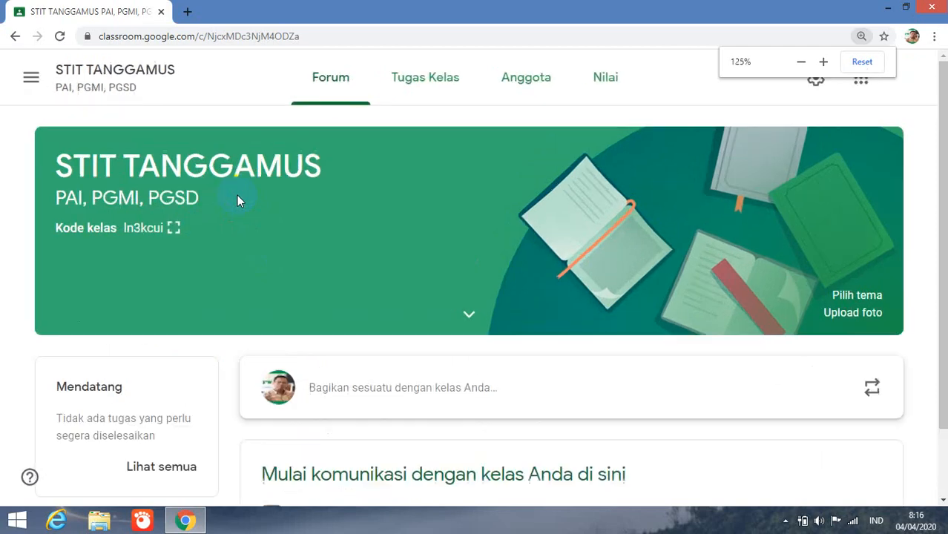
{"action": "key", "text": "ctrl+equal"}
{"action": "key", "text": "ctrl+equal"}
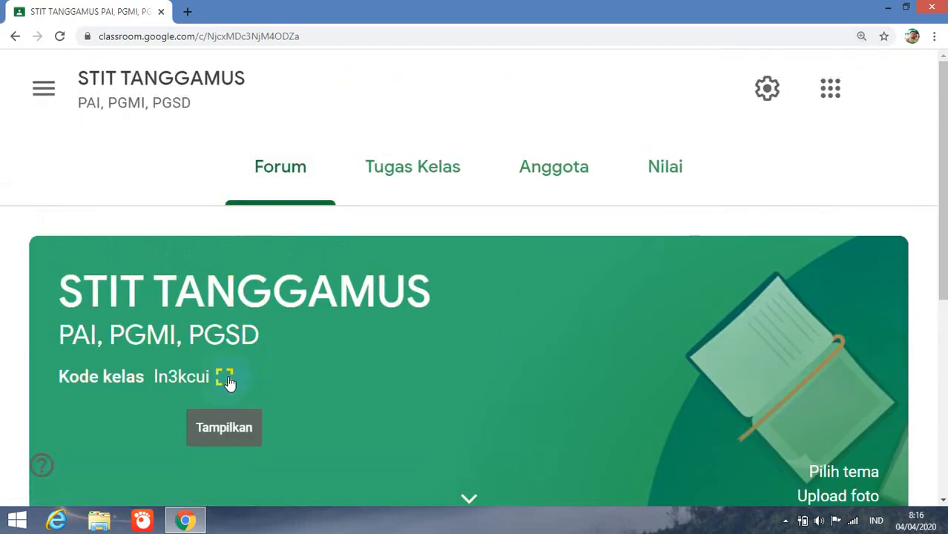
{"action": "key", "text": "ctrl+equal"}
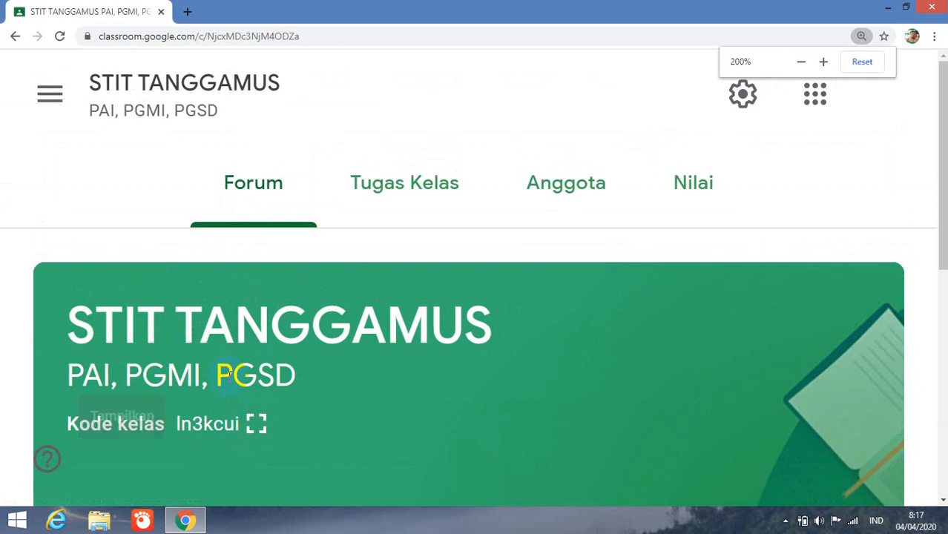
{"action": "left_click", "coordinate": [255, 427]}
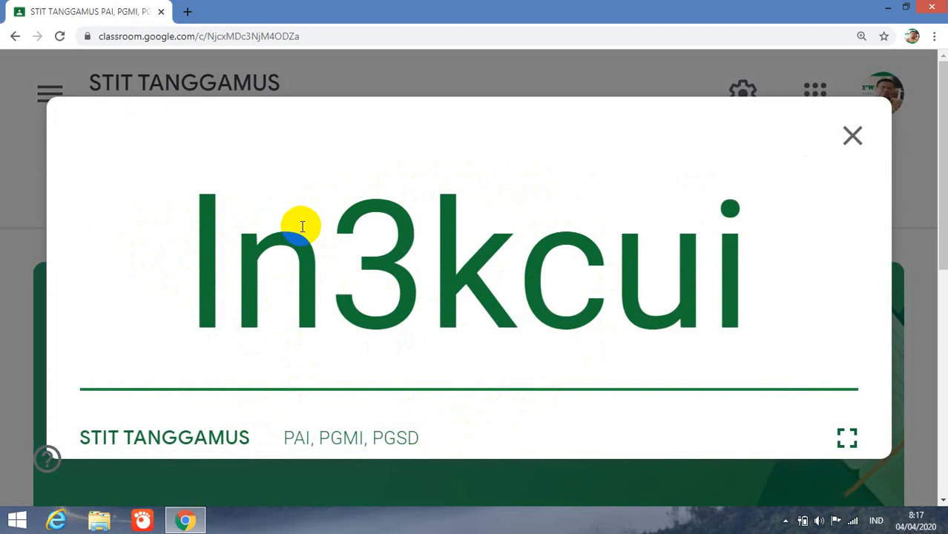
- Toggle the class code to full screen, then return to the enlarged code display
{"action": "left_click", "coordinate": [848, 439]}
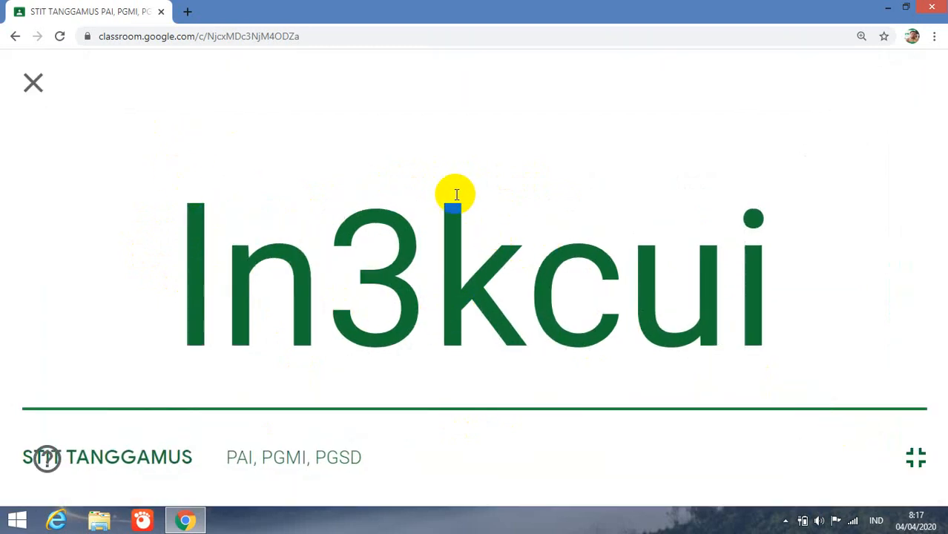
{"action": "left_click", "coordinate": [32, 84]}
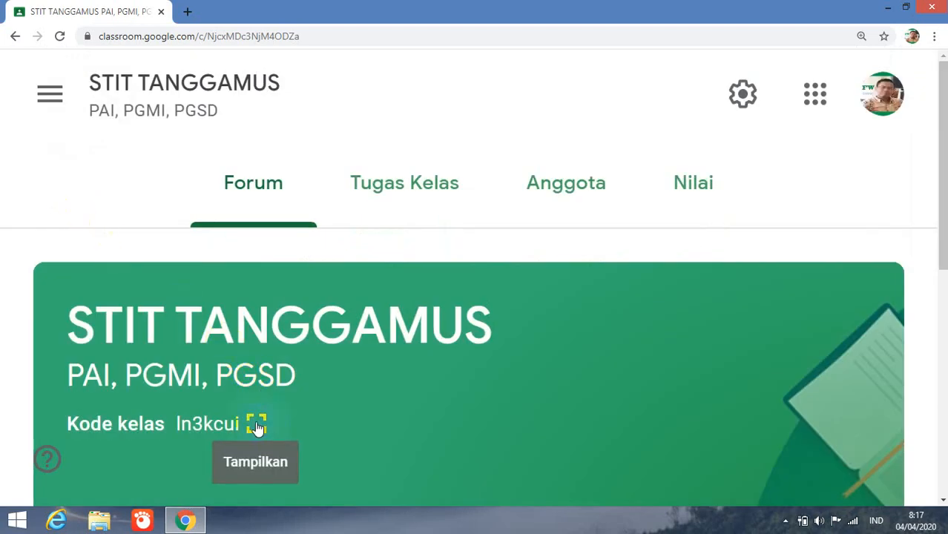
{"action": "left_click", "coordinate": [256, 426]}
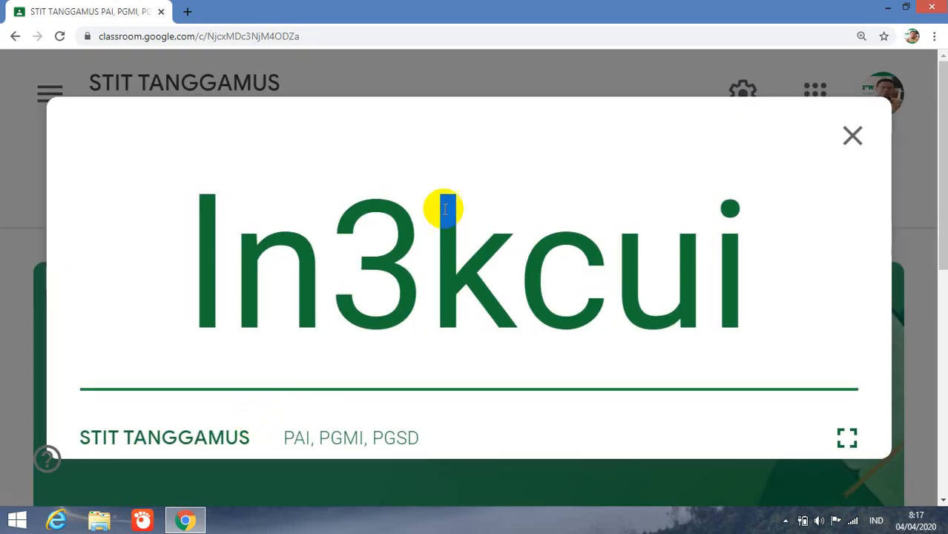
- Select and copy the class code, then minimise the browser to the desktop
{"action": "left_click_drag", "start_coordinate": [184, 222], "coordinate": [796, 307]}
{"action": "right_click", "coordinate": [533, 261]}
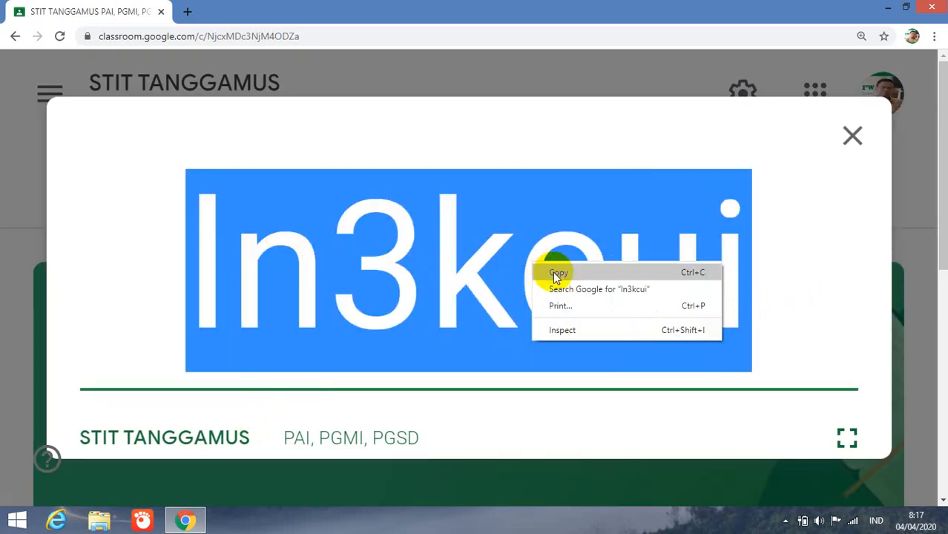
{"action": "left_click", "coordinate": [553, 272]}
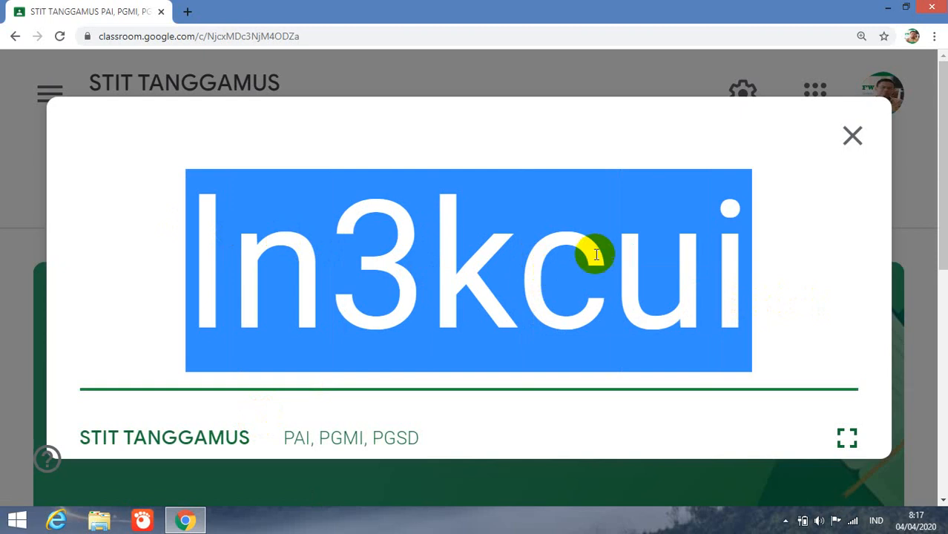
{"action": "left_click", "coordinate": [891, 8]}
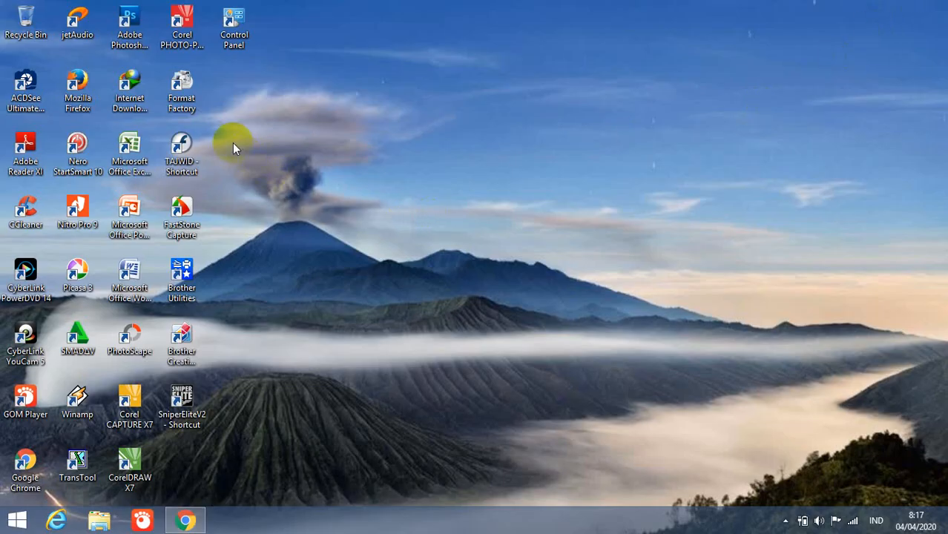
- Paste the class code into a new blank Word document, then bring Chrome back
{"action": "double_click", "coordinate": [131, 280]}
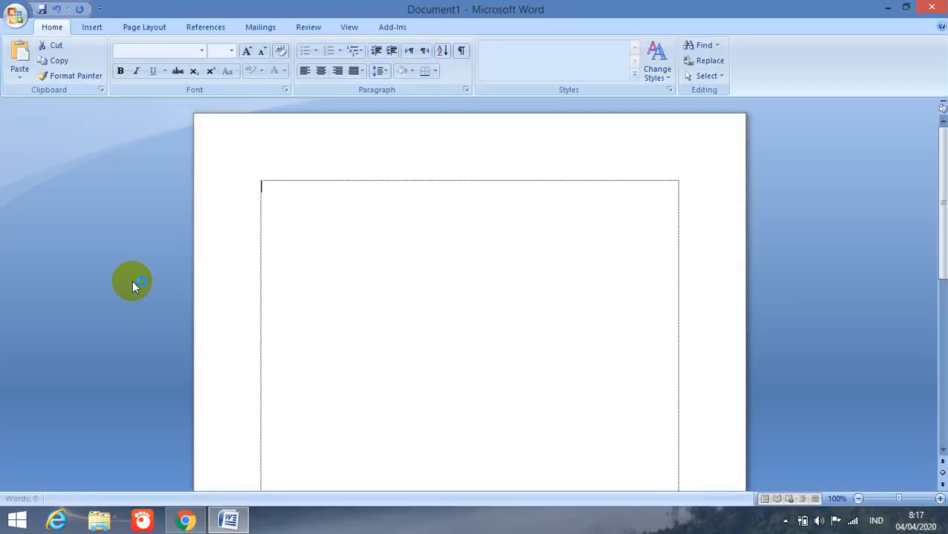
{"action": "right_click", "coordinate": [413, 219]}
{"action": "left_click", "coordinate": [445, 259]}
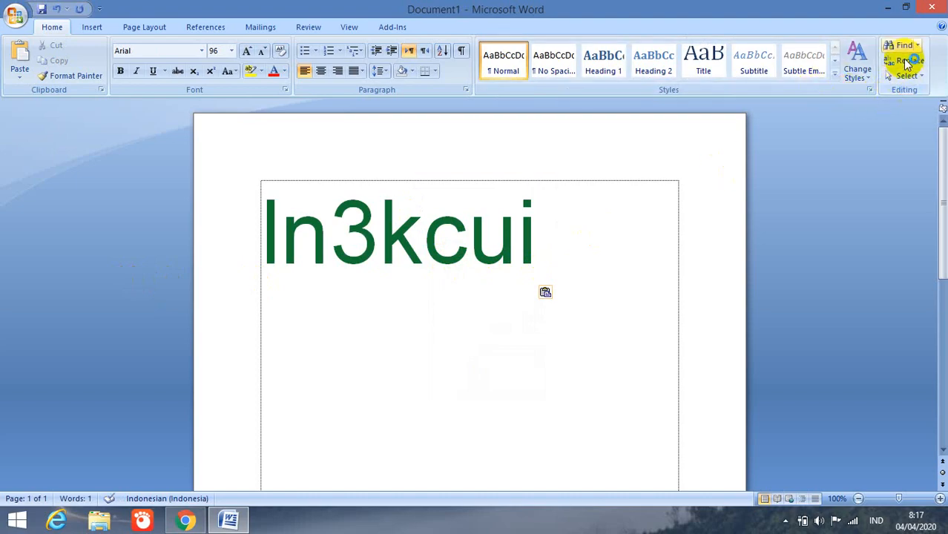
{"action": "left_click", "coordinate": [888, 8]}
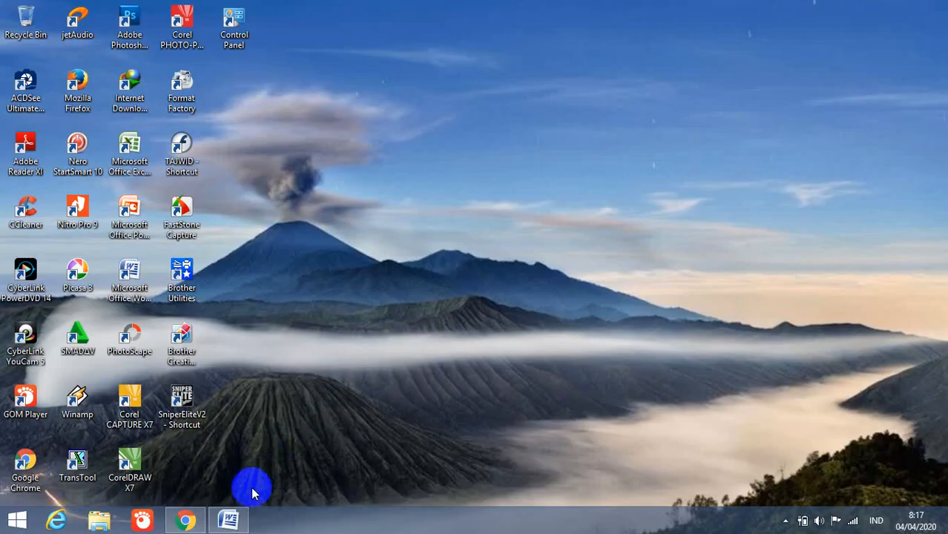
{"action": "left_click", "coordinate": [185, 520]}
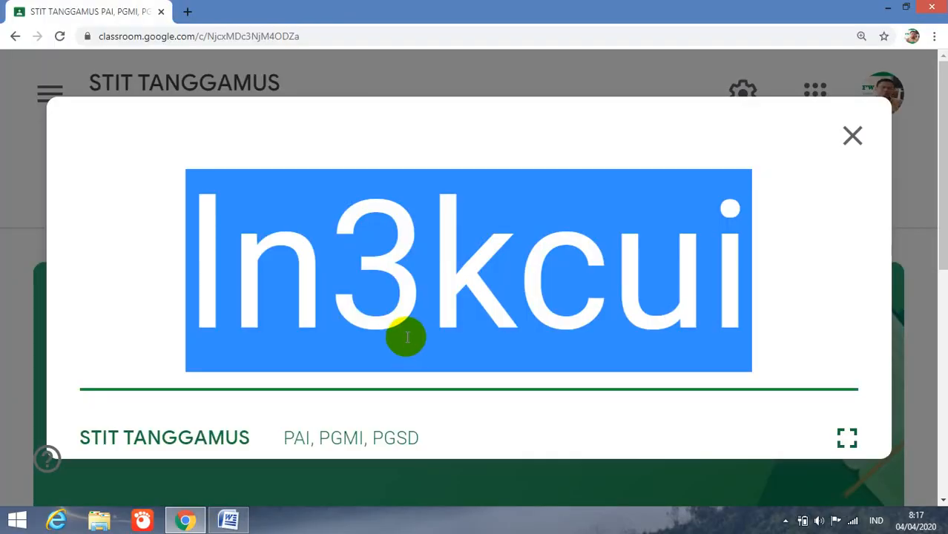
- Close the enlarged class code and zoom the class page back out to 125%
{"action": "left_click", "coordinate": [852, 136]}
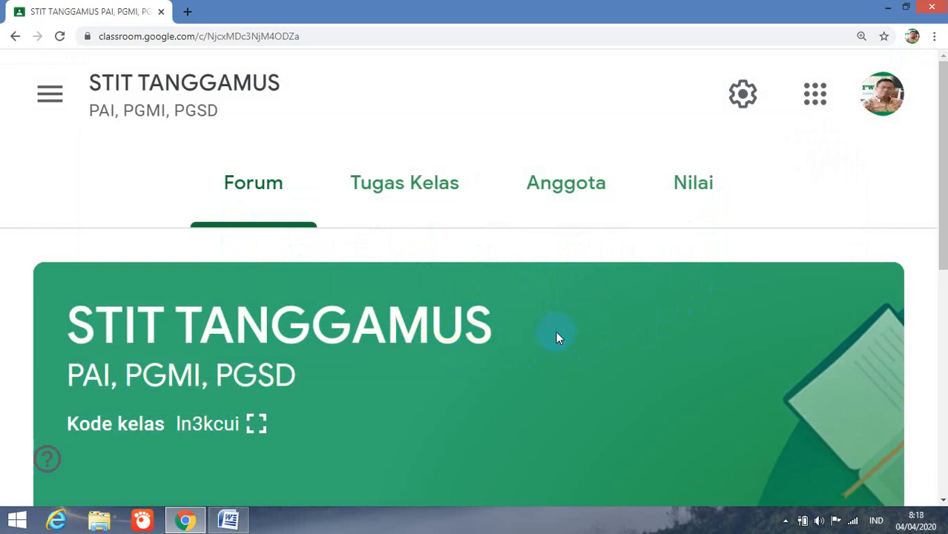
{"action": "left_click", "coordinate": [569, 204]}
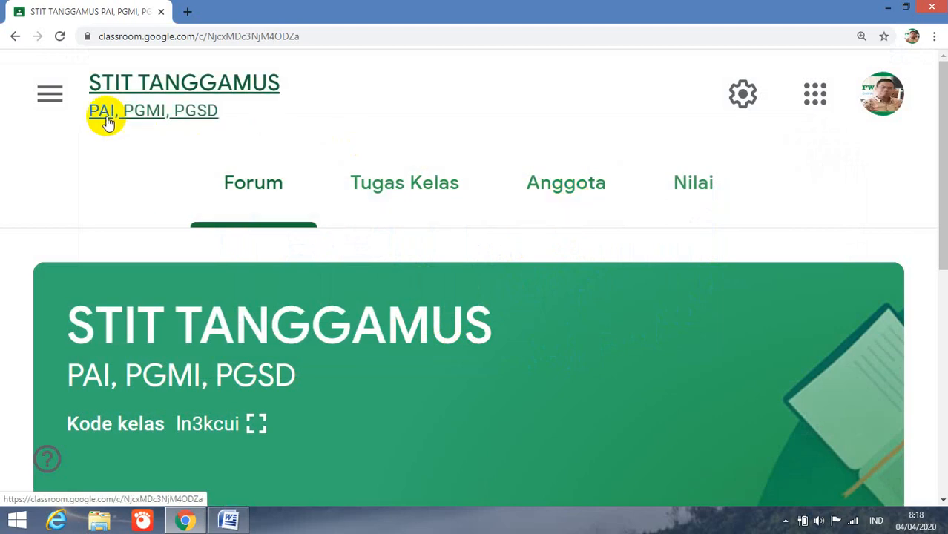
{"action": "key", "text": "ctrl+minus"}
{"action": "key", "text": "ctrl+minus"}
{"action": "key", "text": "ctrl+minus"}
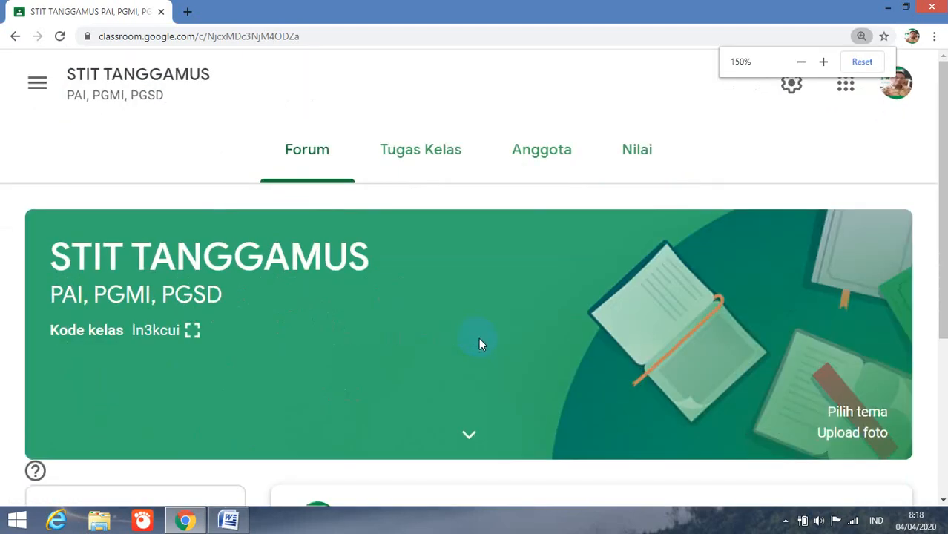
{"action": "key", "text": "ctrl+minus"}
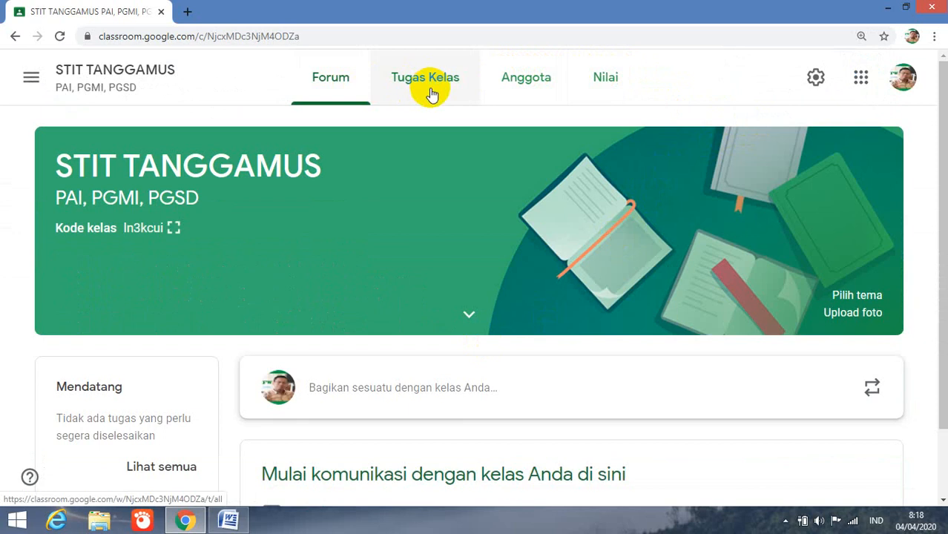
- Open the Anggota tab and scroll down the teacher and student lists
{"action": "left_click", "coordinate": [524, 93]}
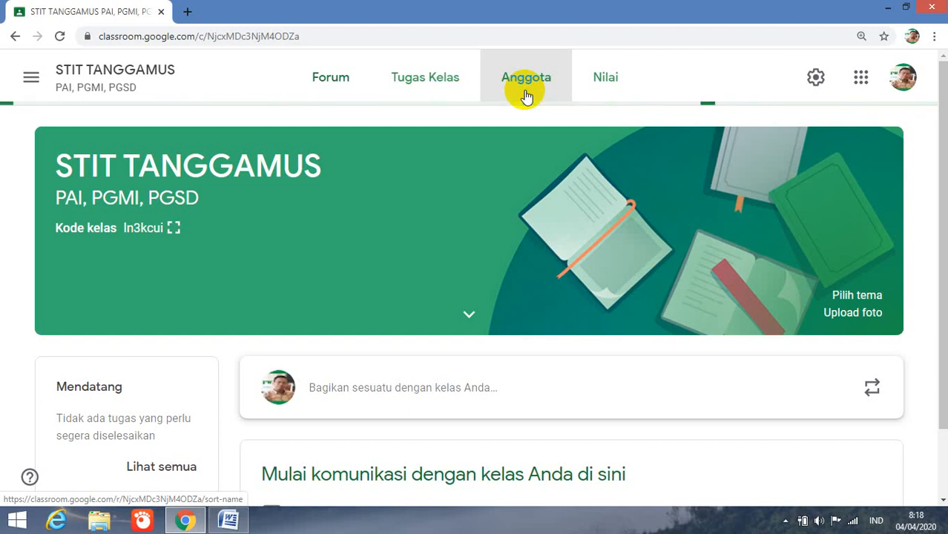
{"action": "scroll", "coordinate": [571, 368], "scroll_direction": "down", "scroll_amount": 1}
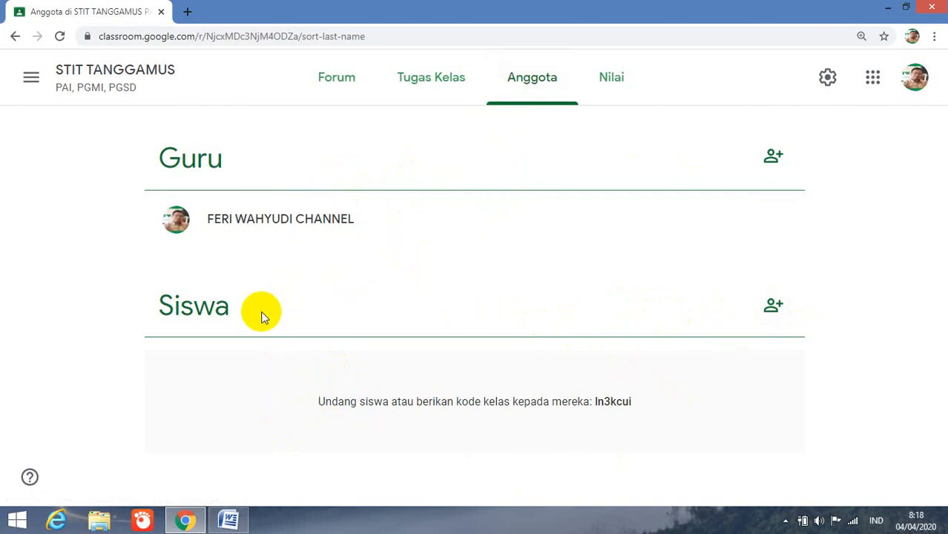
- Enter the student's Gmail address in Undang siswa, fix the typos, and select the match
{"action": "left_click", "coordinate": [775, 310]}
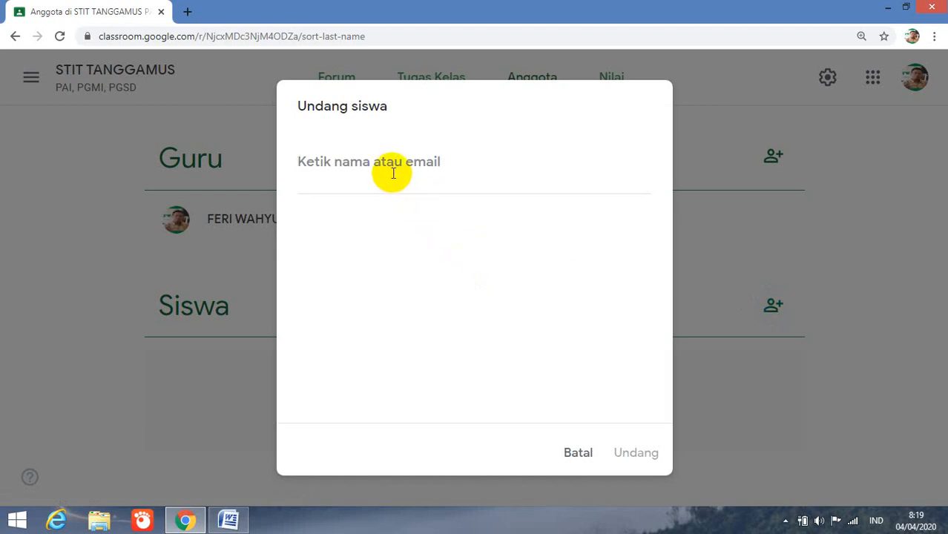
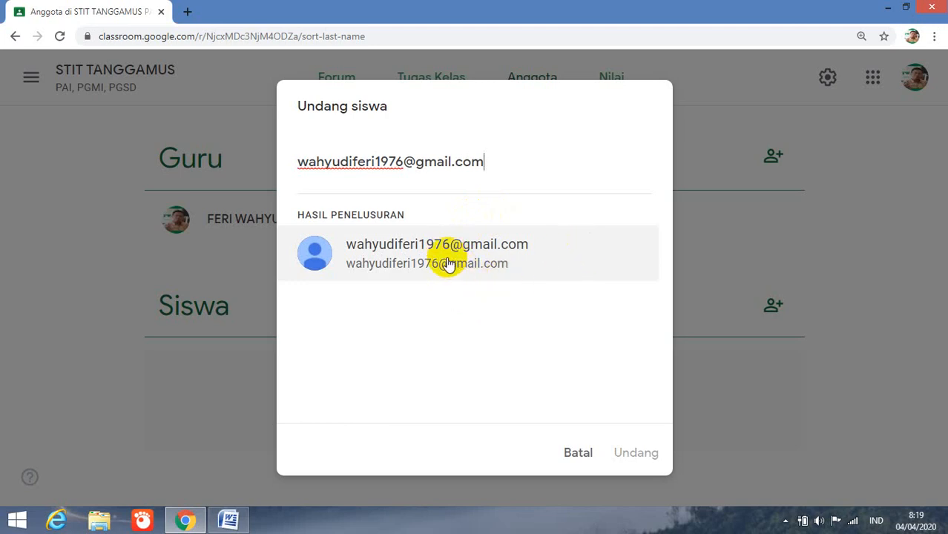
{"action": "left_click", "coordinate": [425, 246]}
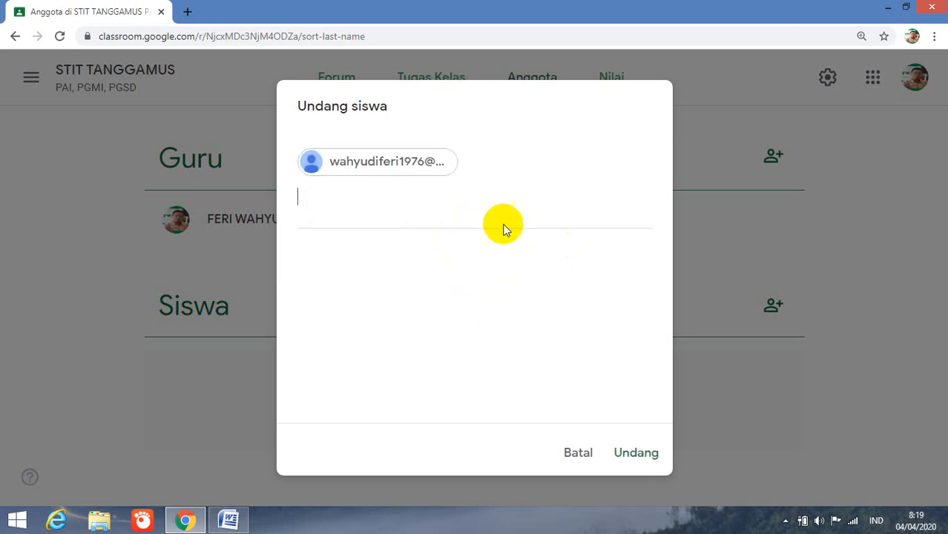
- Remove the added student address, clear the field, and cancel the Undang siswa dialog
{"action": "left_click", "coordinate": [407, 163]}
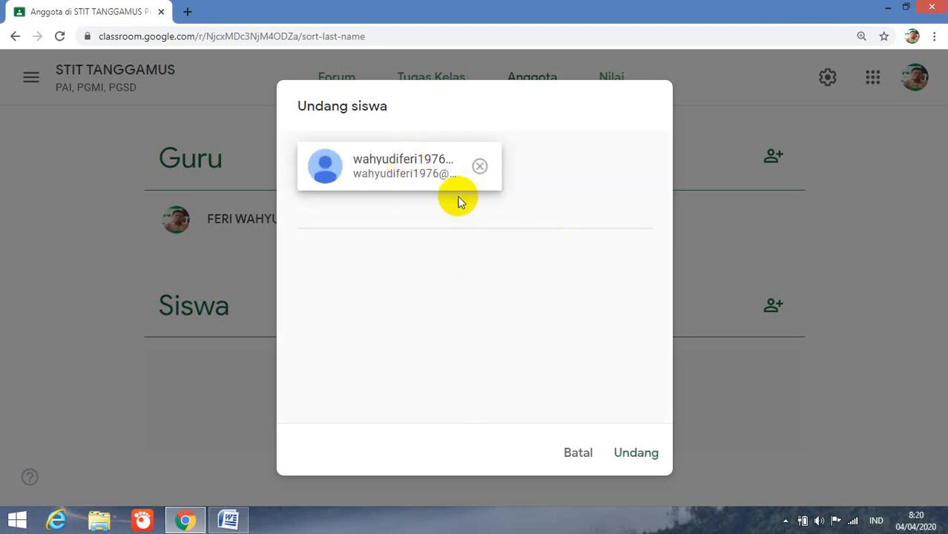
{"action": "left_click", "coordinate": [480, 166]}
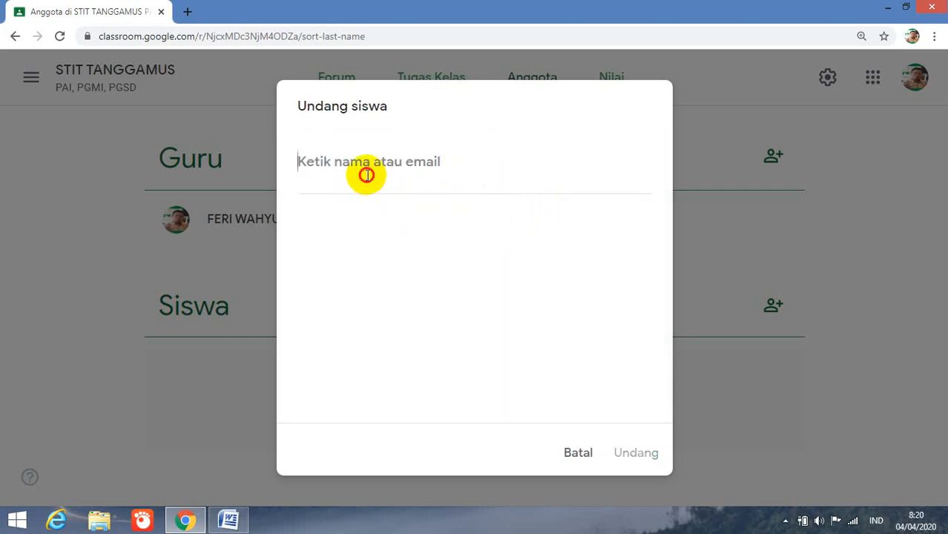
{"action": "type", "text": "gg"}
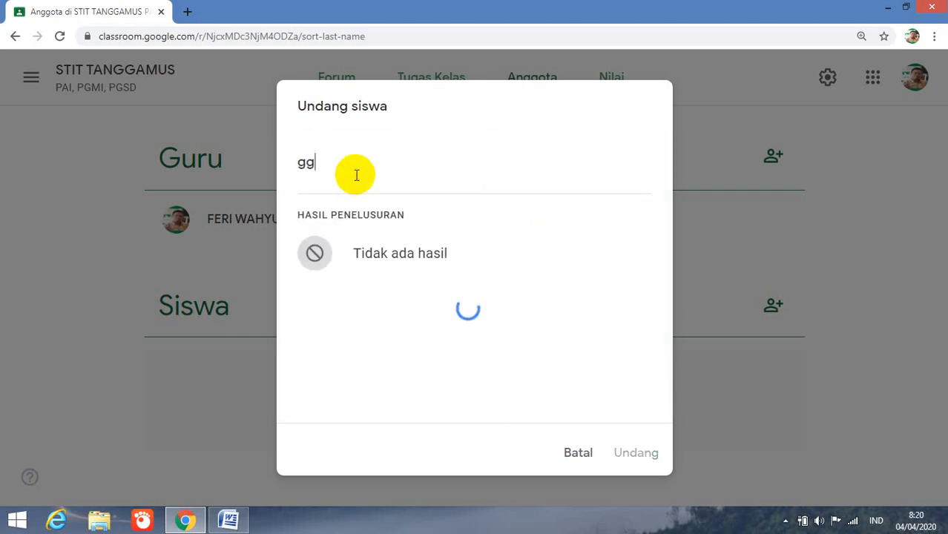
{"action": "key", "text": "BackSpace"}
{"action": "type", "text": "mail"}
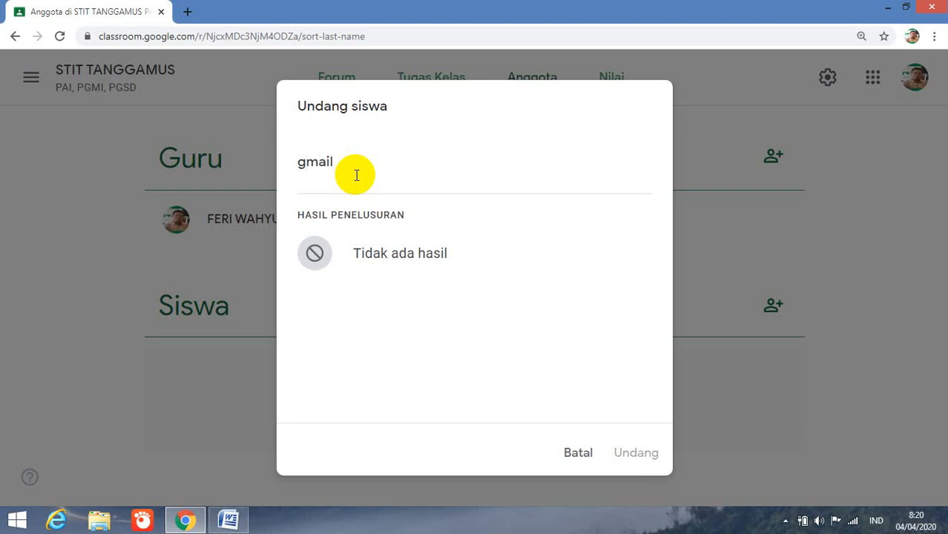
{"action": "key", "text": "BackSpace"}
{"action": "key", "text": "BackSpace"}
{"action": "key", "text": "BackSpace"}
{"action": "key", "text": "BackSpace"}
{"action": "key", "text": "BackSpace"}
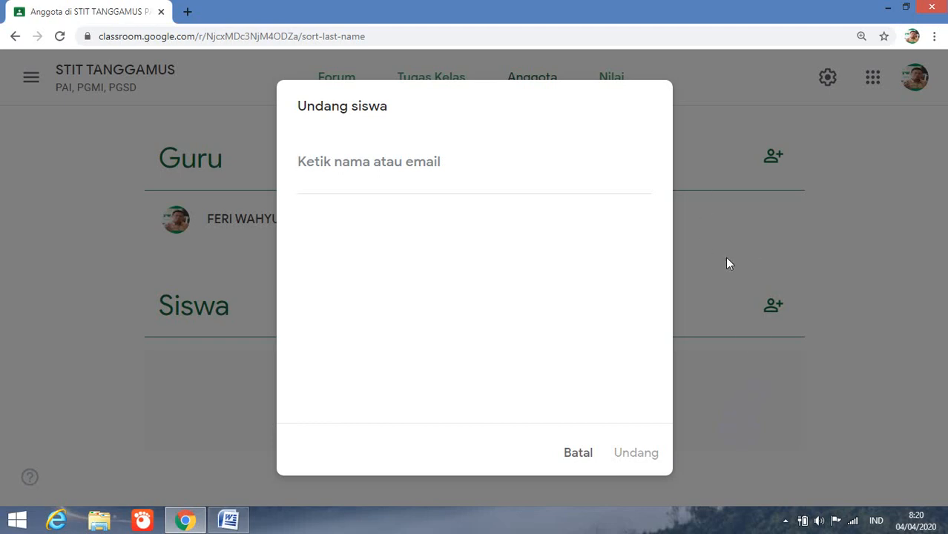
{"action": "left_click", "coordinate": [573, 451]}
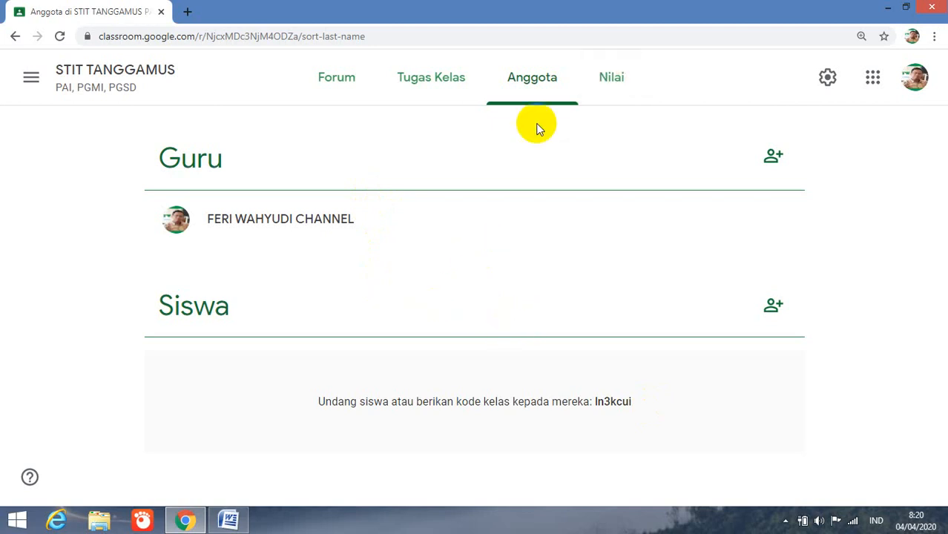
- Navigate between Forum, the members page and the side menu, ending on the Forum stream
{"action": "left_click", "coordinate": [320, 80]}
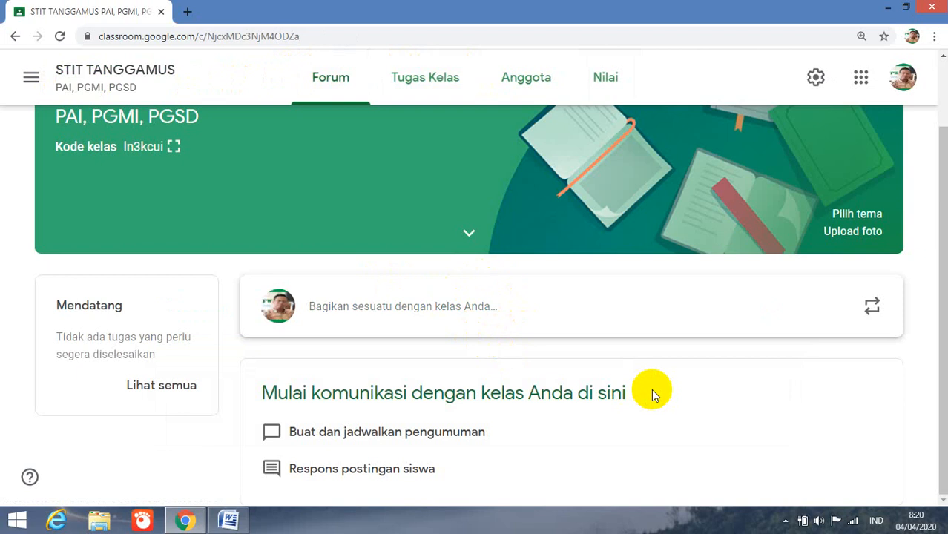
{"action": "left_click", "coordinate": [15, 37]}
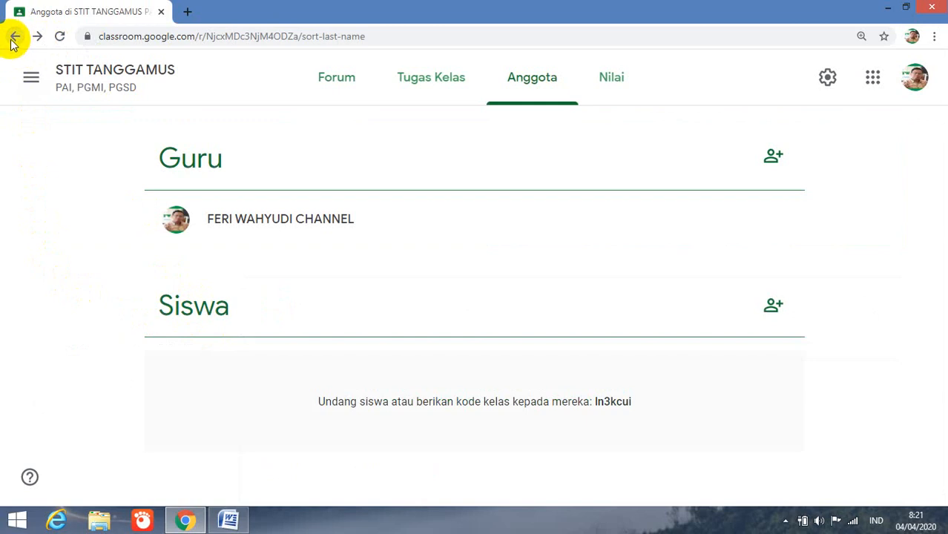
{"action": "left_click", "coordinate": [29, 79]}
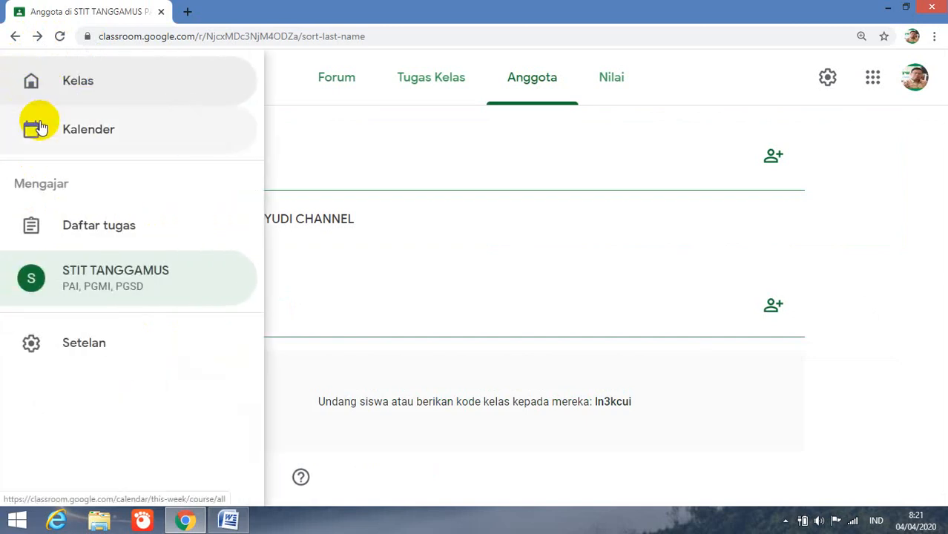
{"action": "left_click", "coordinate": [16, 37]}
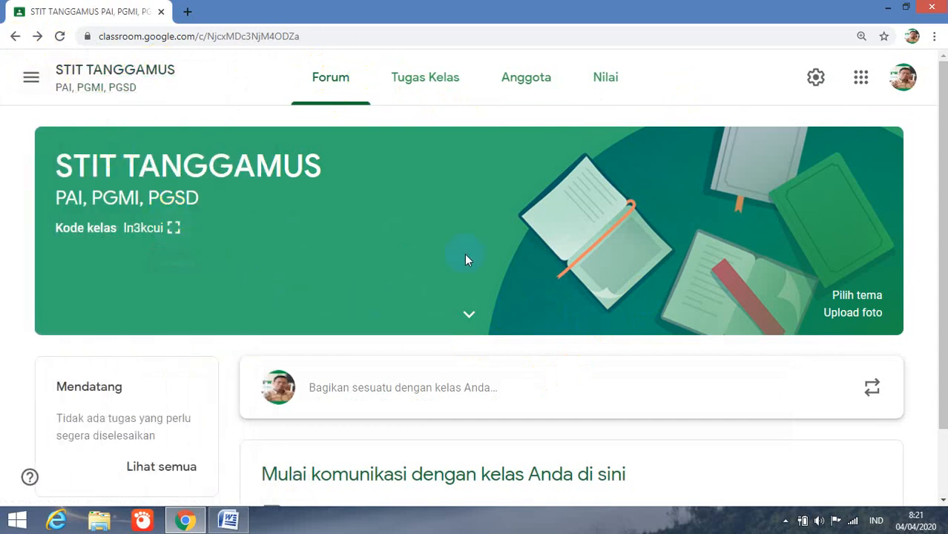
{"action": "left_click", "coordinate": [172, 229]}
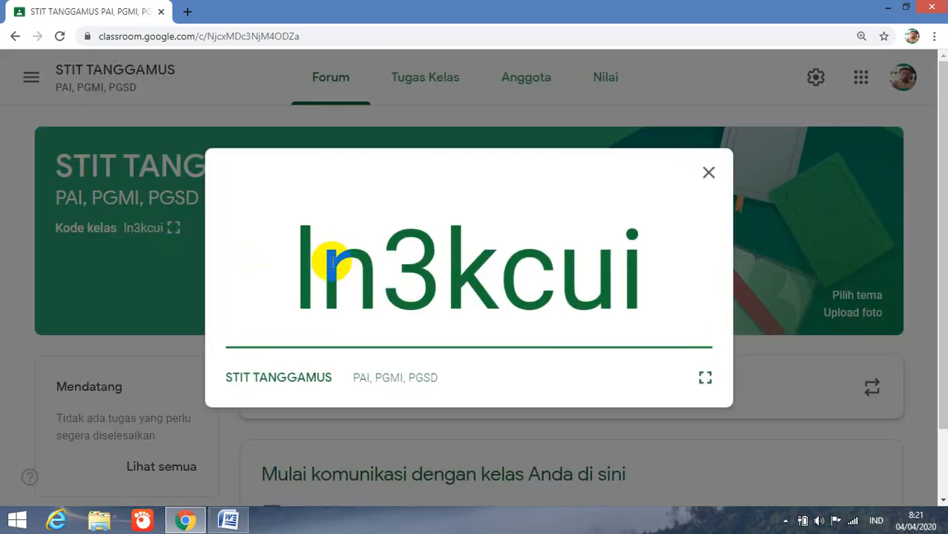
{"action": "left_click_drag", "start_coordinate": [294, 247], "coordinate": [652, 299]}
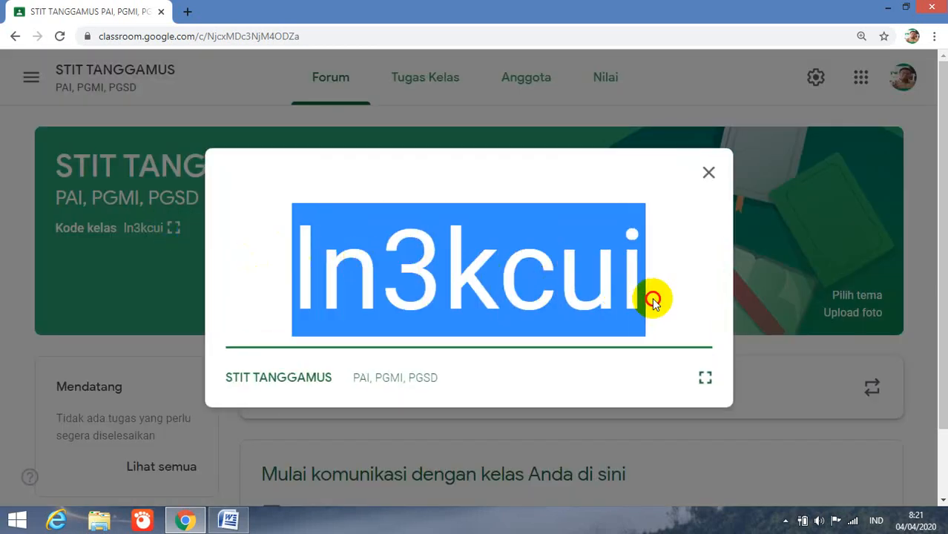
{"action": "left_click", "coordinate": [707, 175]}
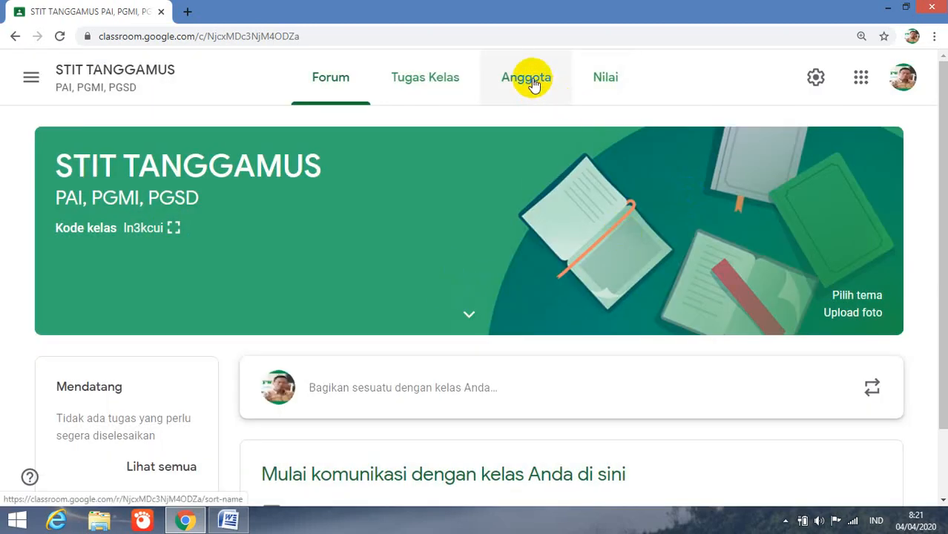
- Open the Anggota members page, begin inviting a student, then cancel the empty invite dialog
{"action": "left_click", "coordinate": [533, 84]}
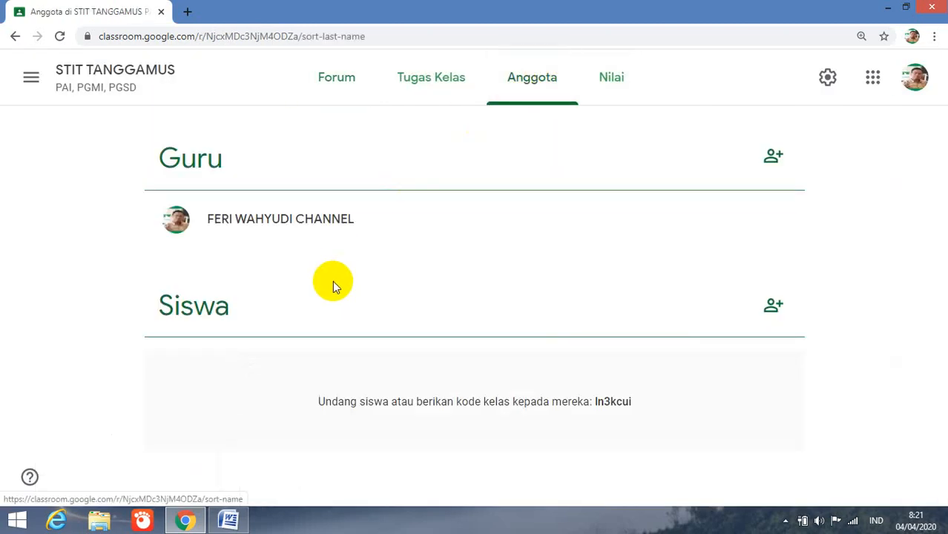
{"action": "left_click", "coordinate": [773, 306]}
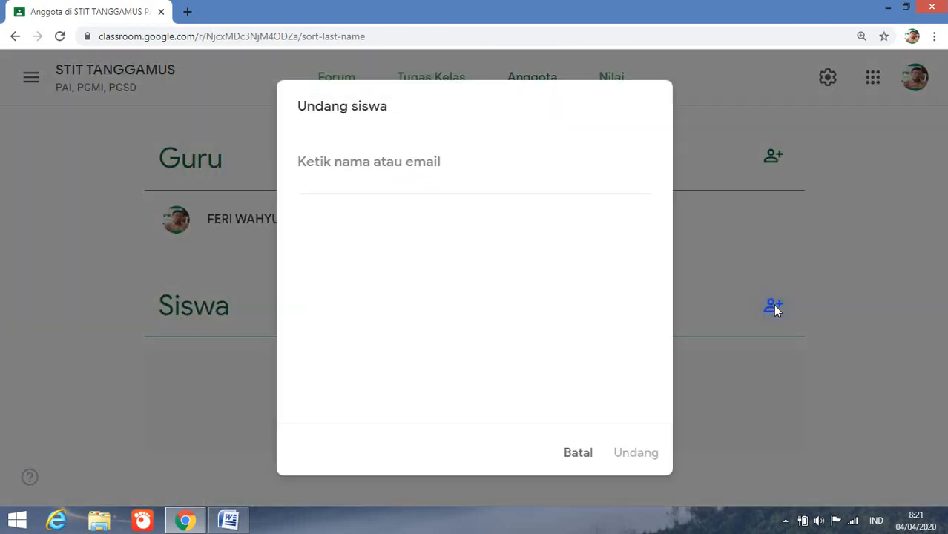
{"action": "left_click", "coordinate": [383, 165]}
{"action": "left_click", "coordinate": [579, 453]}
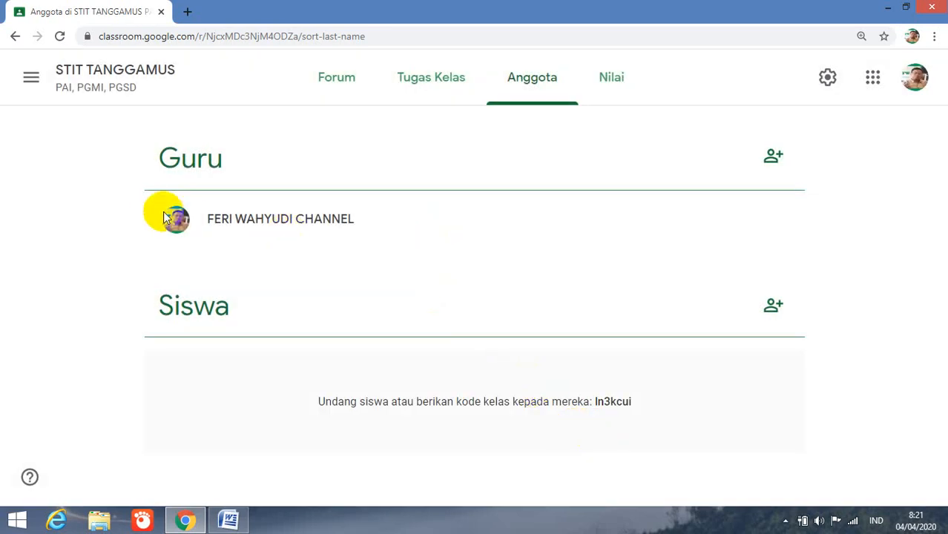
- Return to the class Forum stream, scroll down it, then close the Chrome window
{"action": "left_click", "coordinate": [330, 82]}
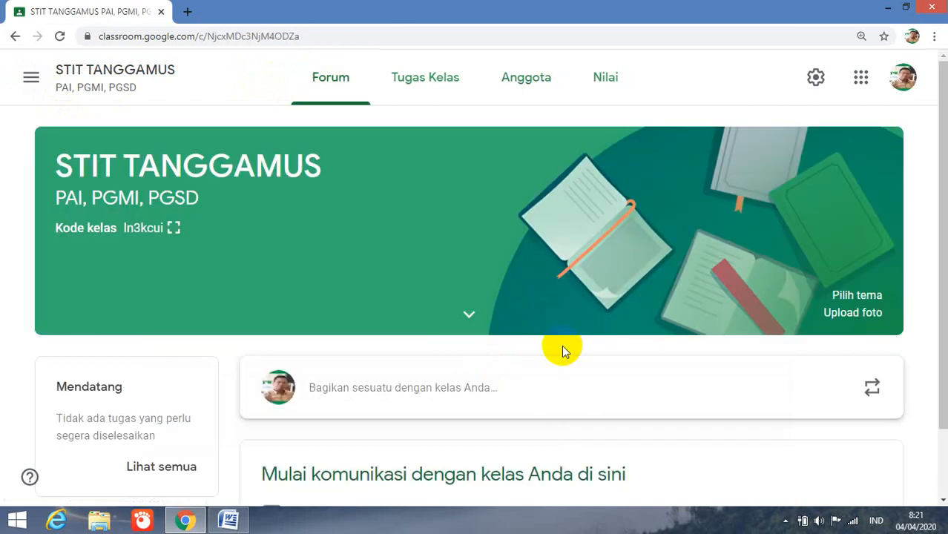
{"action": "scroll", "coordinate": [562, 351], "scroll_direction": "down", "scroll_amount": 1}
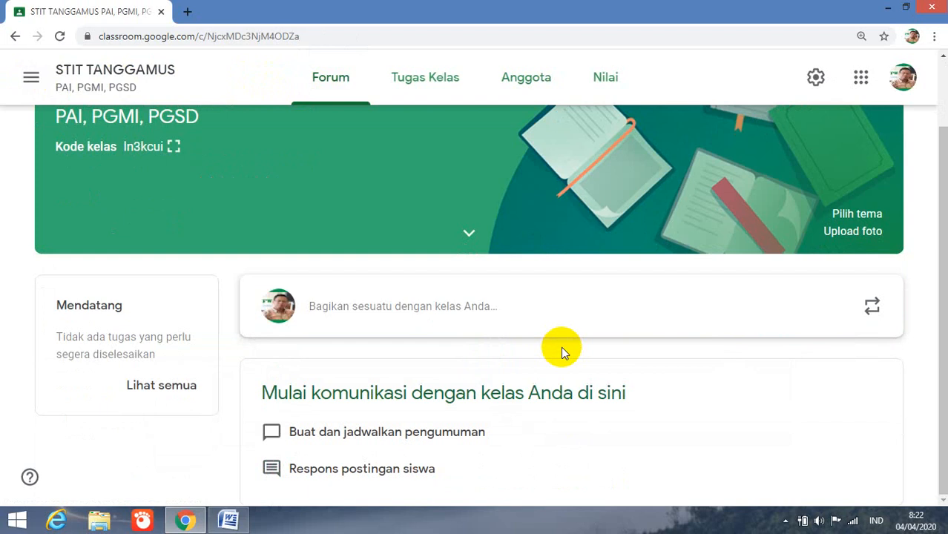
{"action": "left_click", "coordinate": [928, 10]}
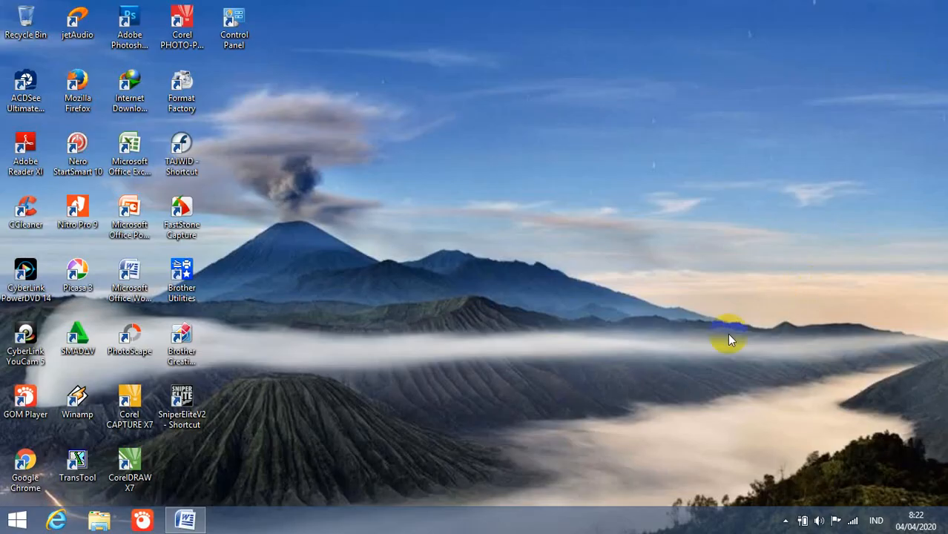